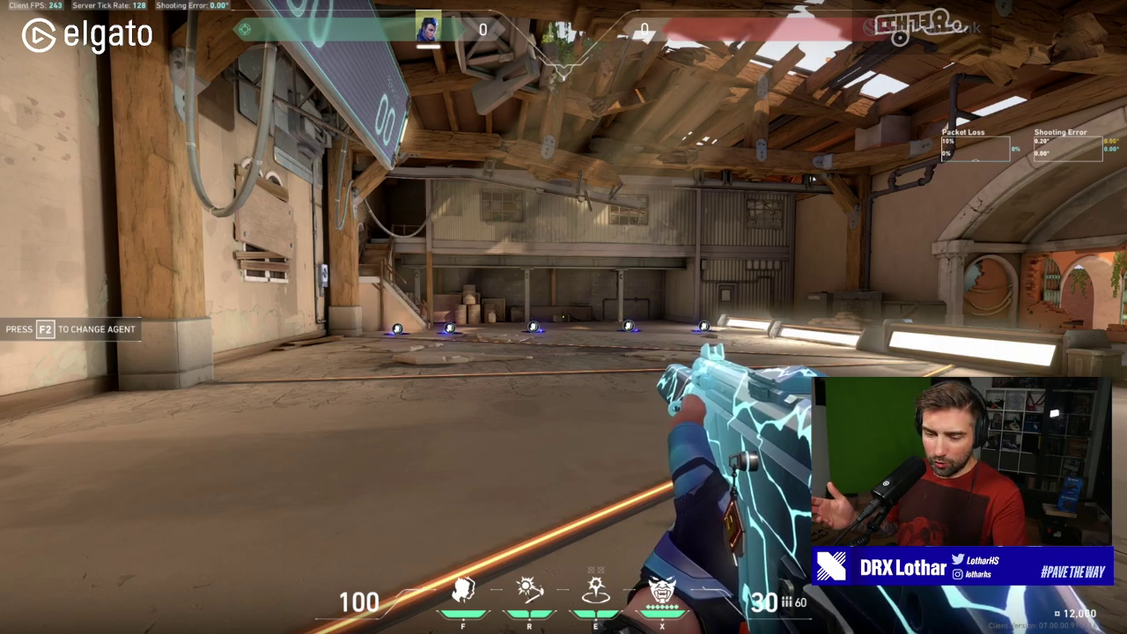
# Switch to Wave Link and add the Elgato EQ effect to the Game channel
pyautogui.hotkey('alt', 'Tab')
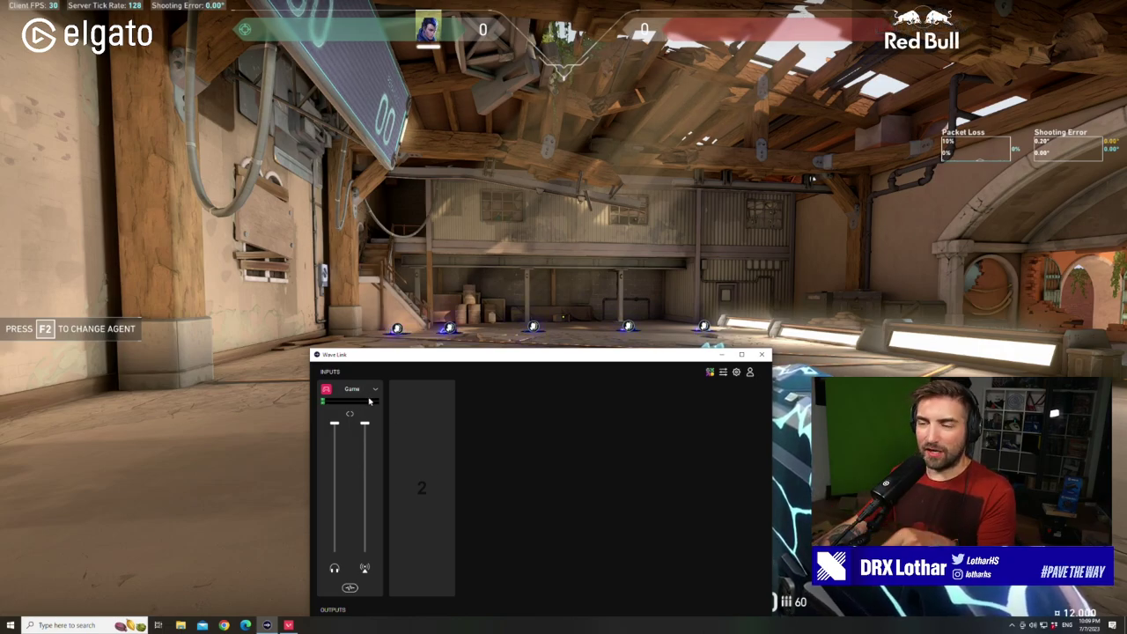
pyautogui.click(350, 589)
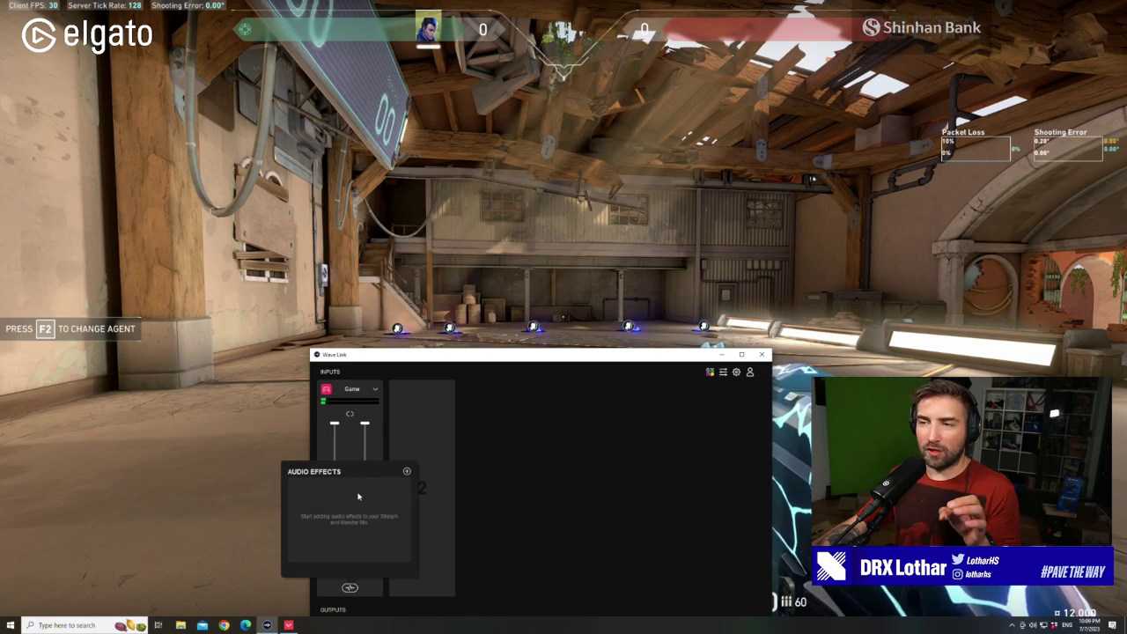
pyautogui.click(406, 473)
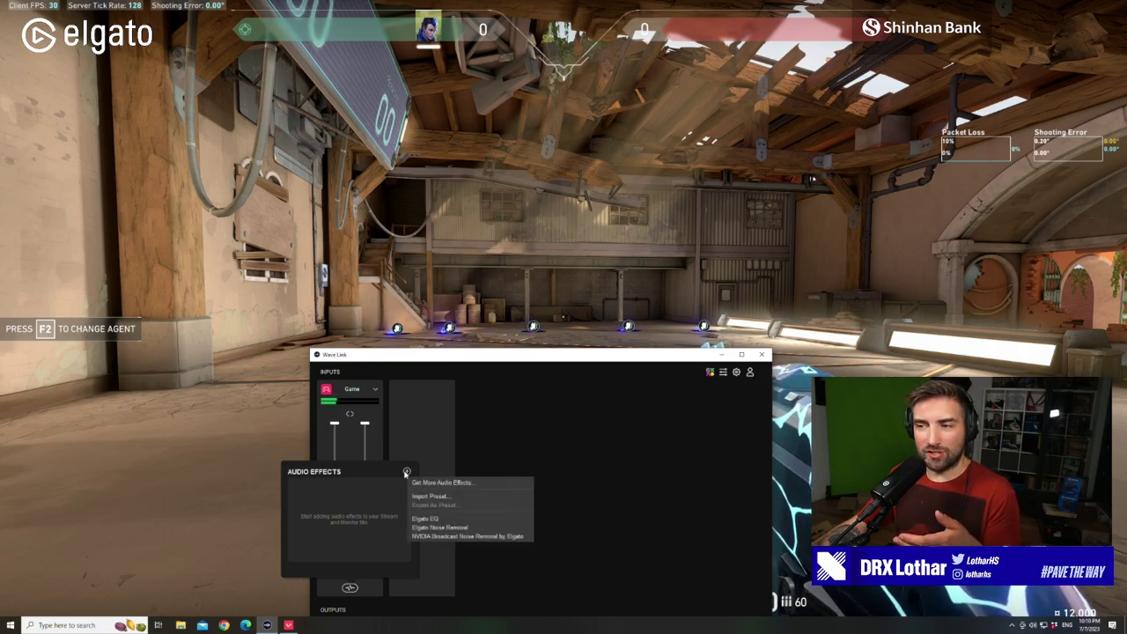
pyautogui.click(438, 519)
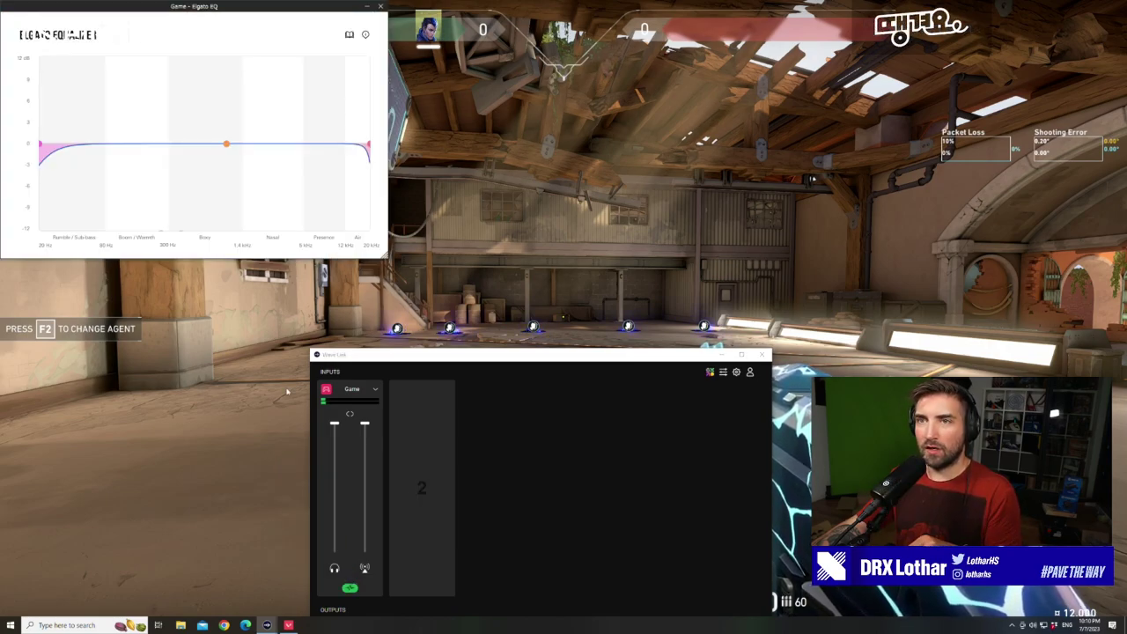
# Minimize the mixer window, and reposition and enlarge the Elgato EQ window
pyautogui.moveTo(180, 16); pyautogui.dragTo(219, 65)
pyautogui.click(720, 354)
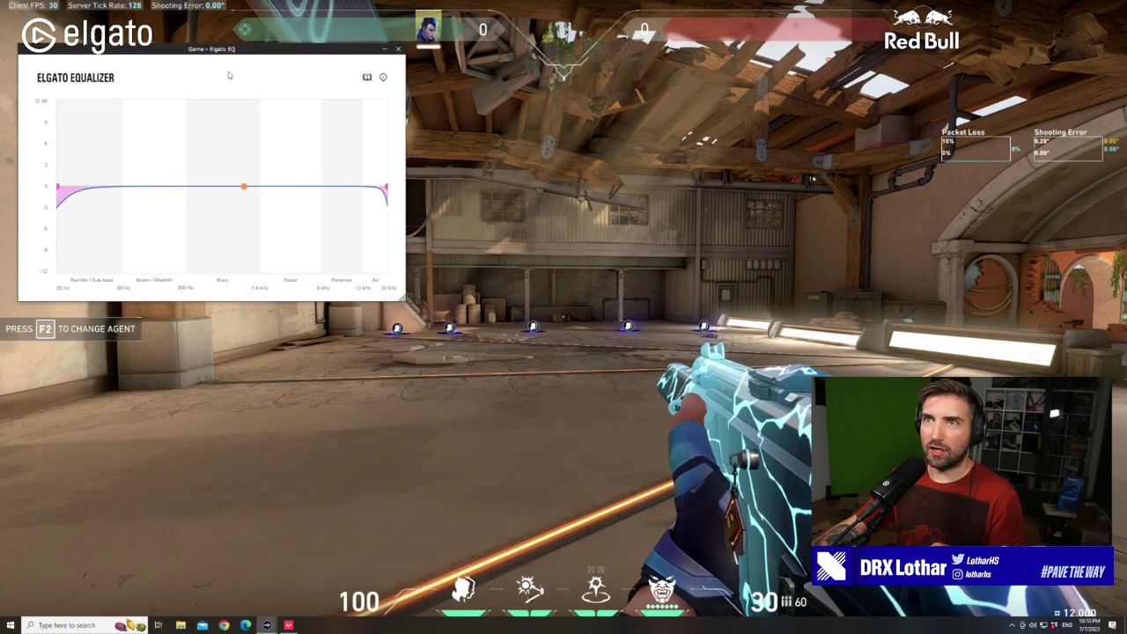
pyautogui.moveTo(405, 302); pyautogui.dragTo(457, 351)
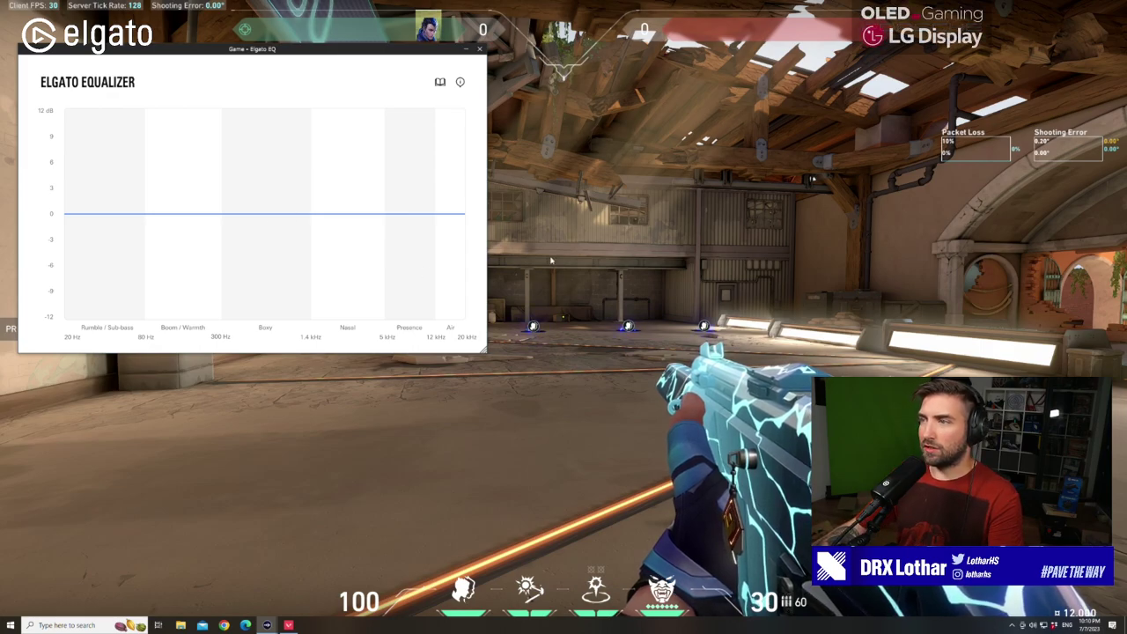
# Switch to VALORANT to check the game audio with the flat curve, and return to the equalizer
pyautogui.hotkey('alt', 'Tab')
pyautogui.hotkey('alt', 'Tab')
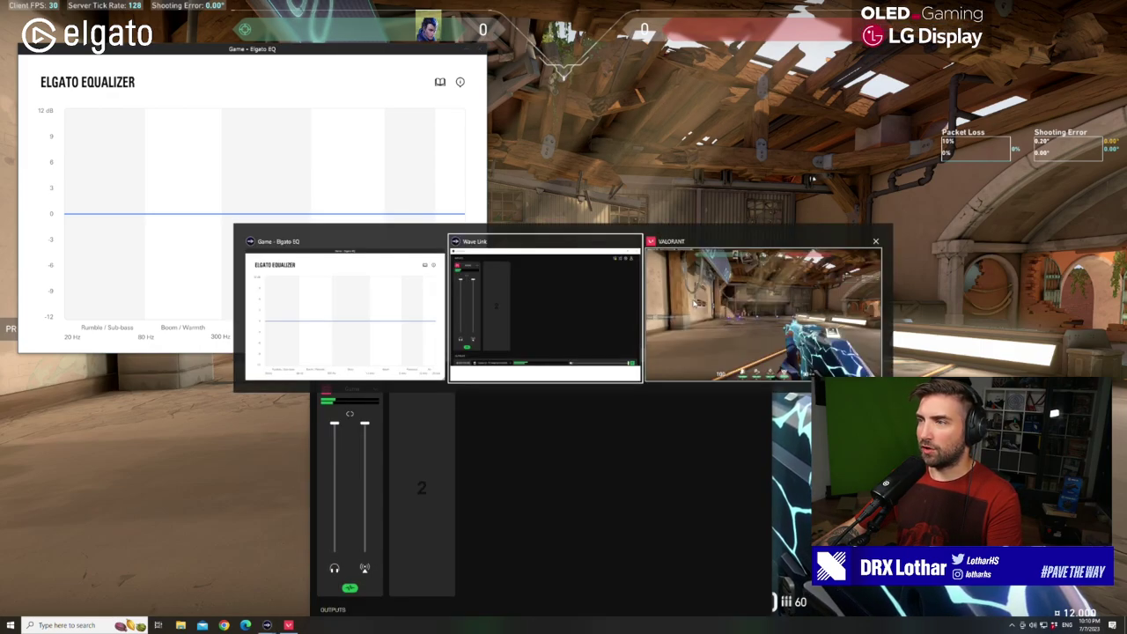
pyautogui.hotkey('alt', 'Tab')
pyautogui.hotkey('alt', 'Tab')
pyautogui.click(677, 291)
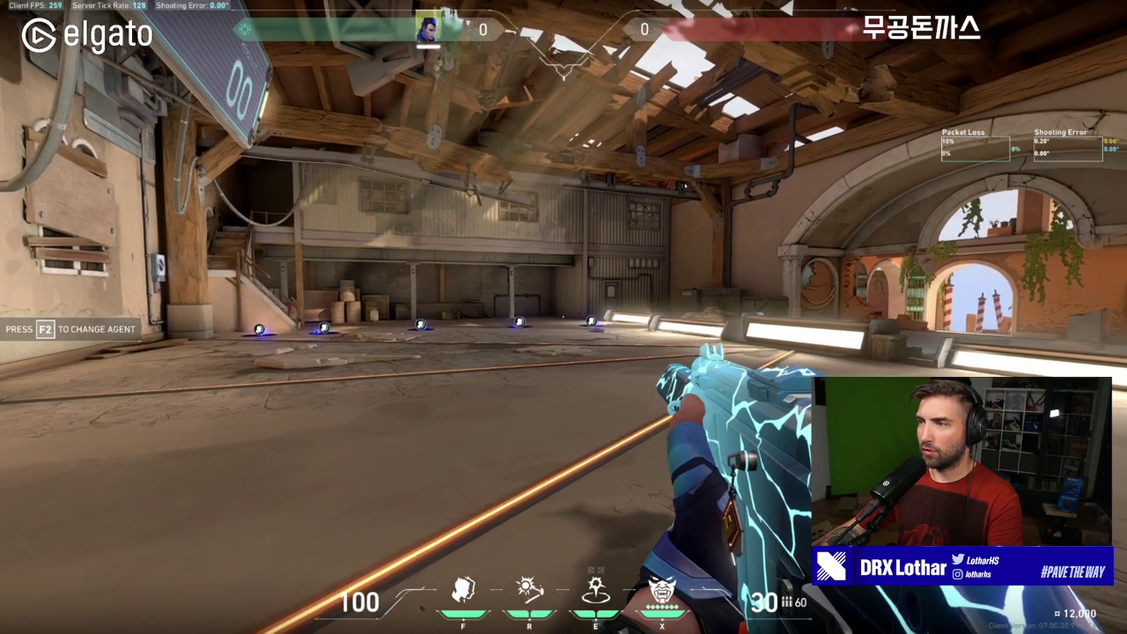
pyautogui.hotkey('alt', 'Tab')
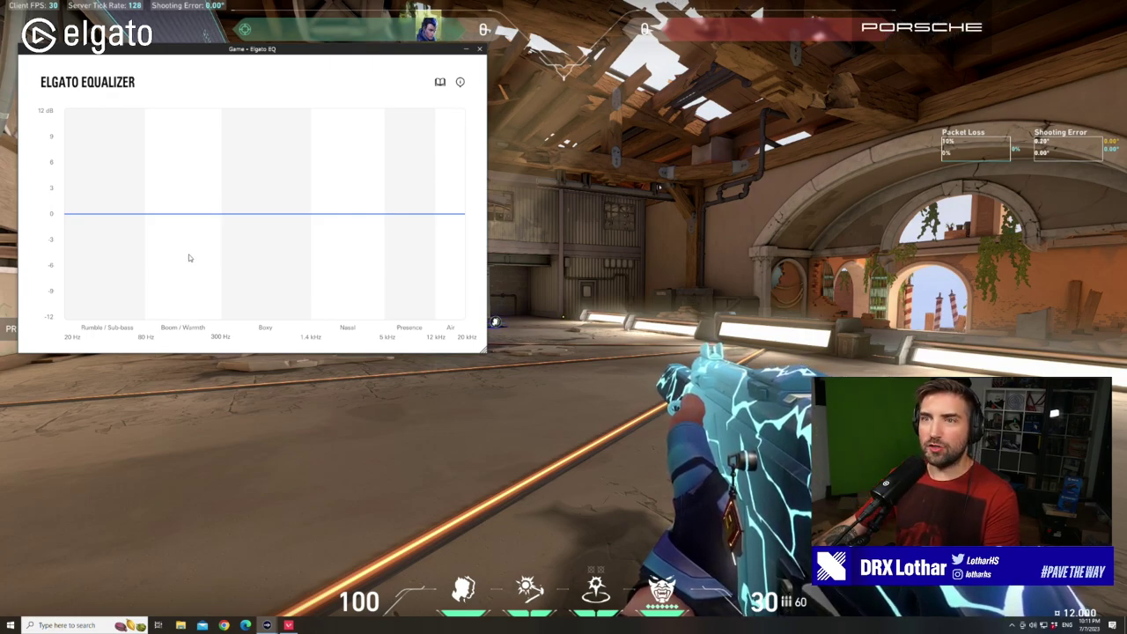
# Add an equalizer band in the Boom / Warmth range and boost it to about 10.2 dB at 129 Hz
pyautogui.click(175, 215)
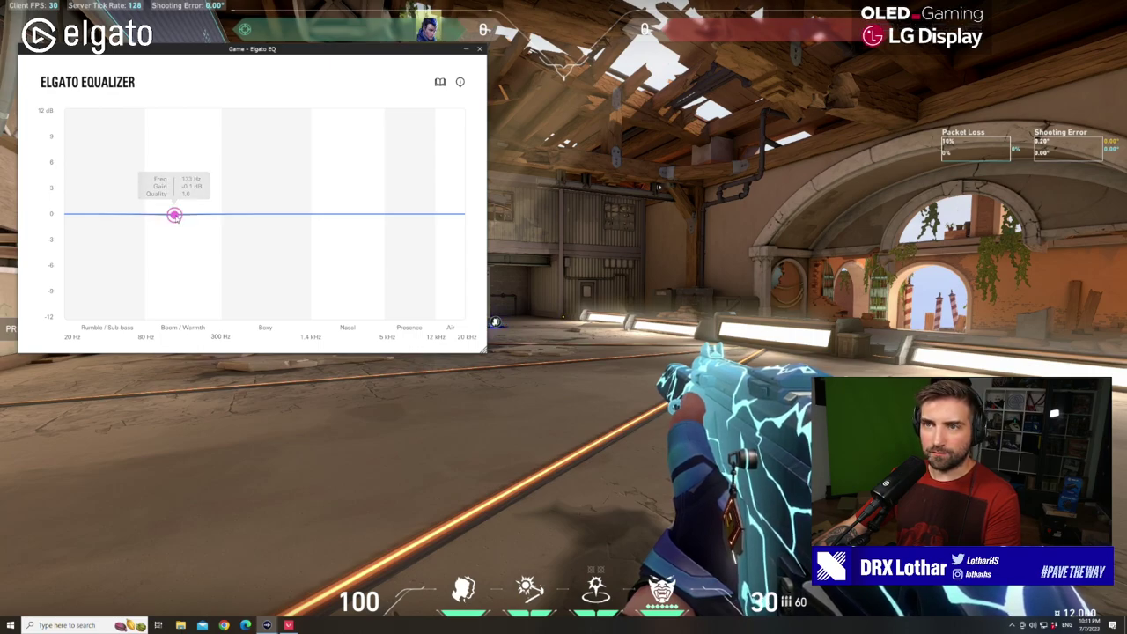
pyautogui.rightClick(174, 215)
pyautogui.click(218, 247)
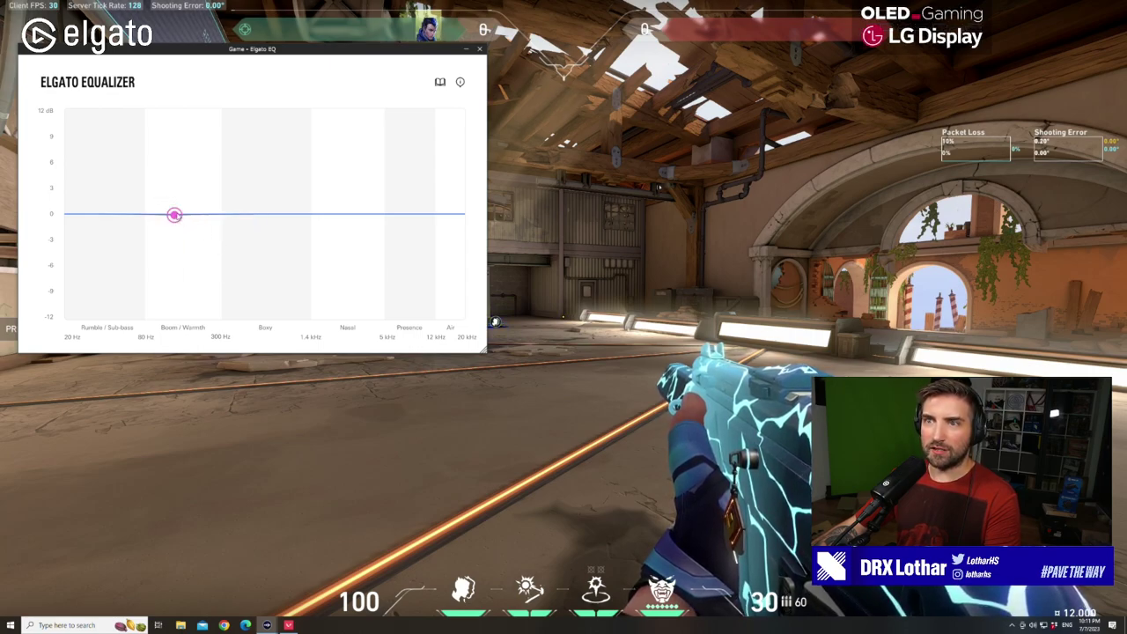
pyautogui.moveTo(174, 215); pyautogui.dragTo(173, 125)
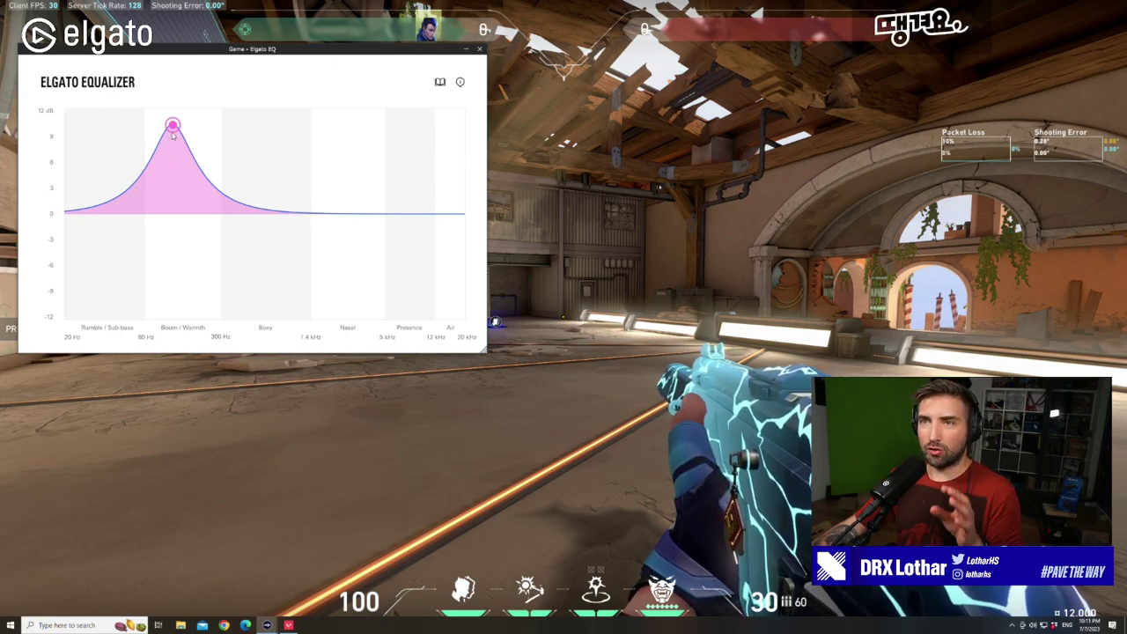
# Narrow the boosted band to a quality of 5.3 and shift it slightly lower in frequency
pyautogui.scroll(3, 174, 139)
pyautogui.scroll(5, 174, 139)
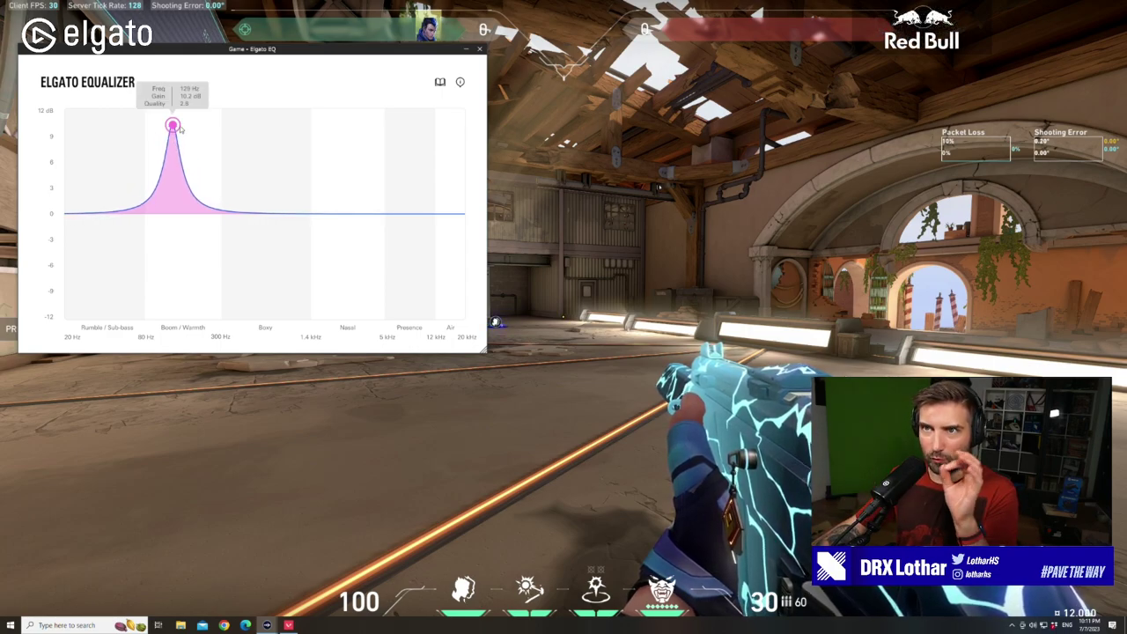
pyautogui.scroll(6, 180, 123)
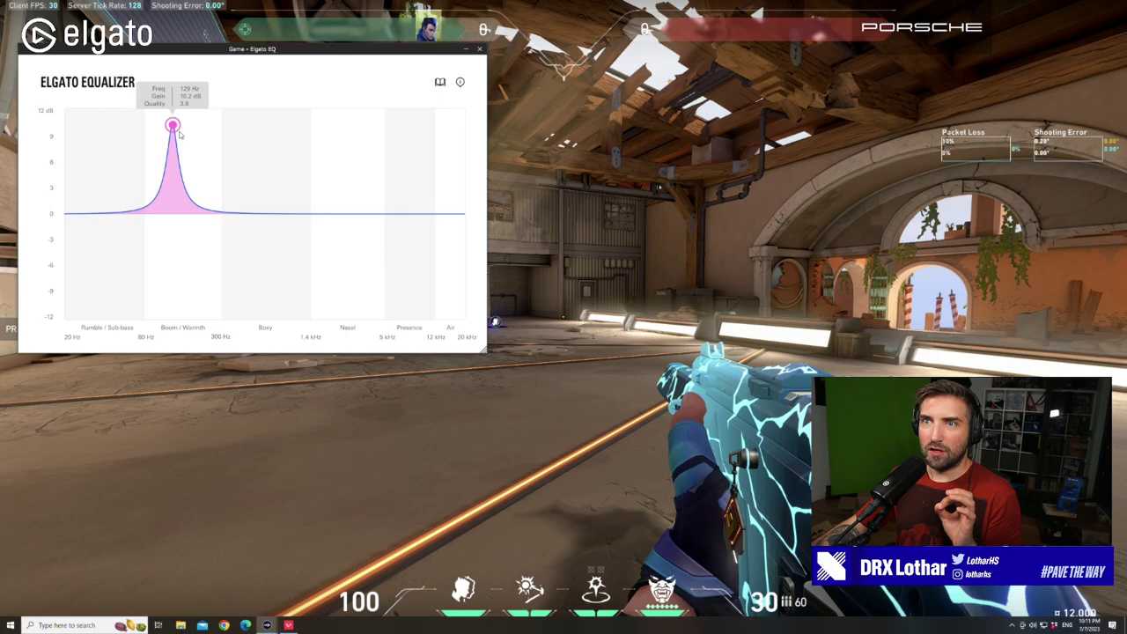
pyautogui.scroll(2, 181, 135)
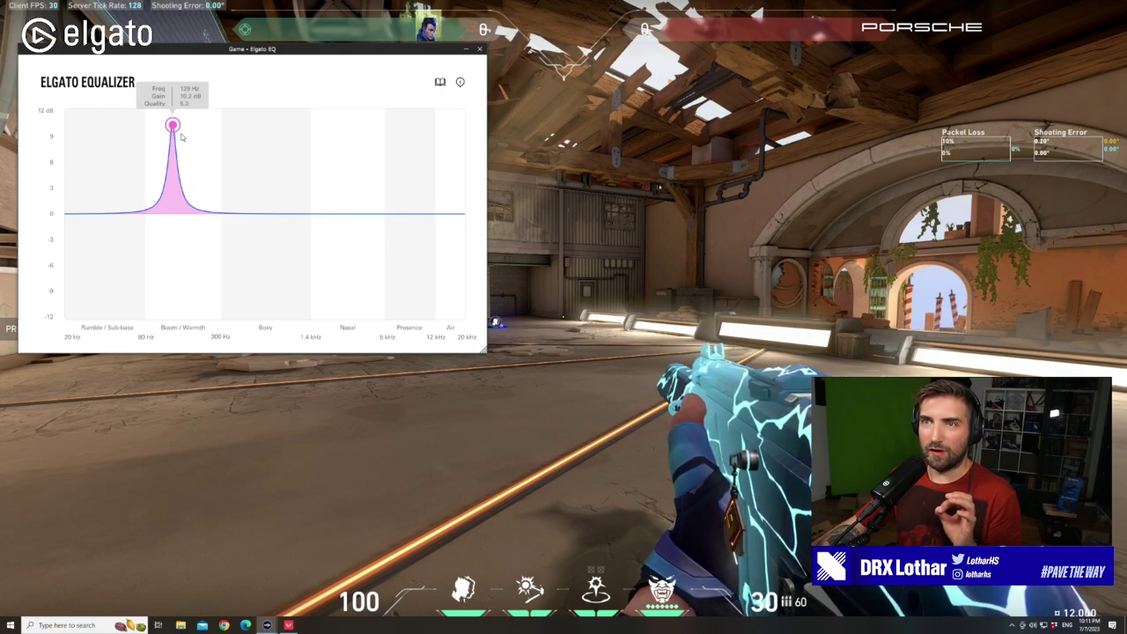
pyautogui.moveTo(173, 126); pyautogui.dragTo(165, 123)
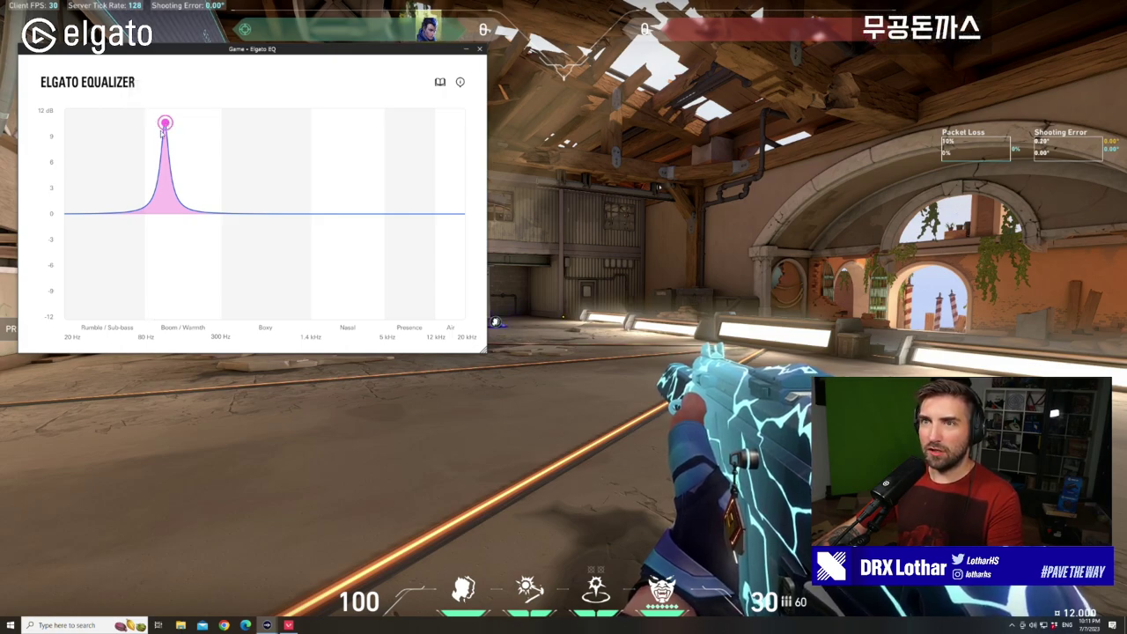
# Walk around the VALORANT practice range to judge how the narrow low-frequency boost affects the game audio
pyautogui.moveTo(165, 123)
pyautogui.hotkey('alt', 'Tab')
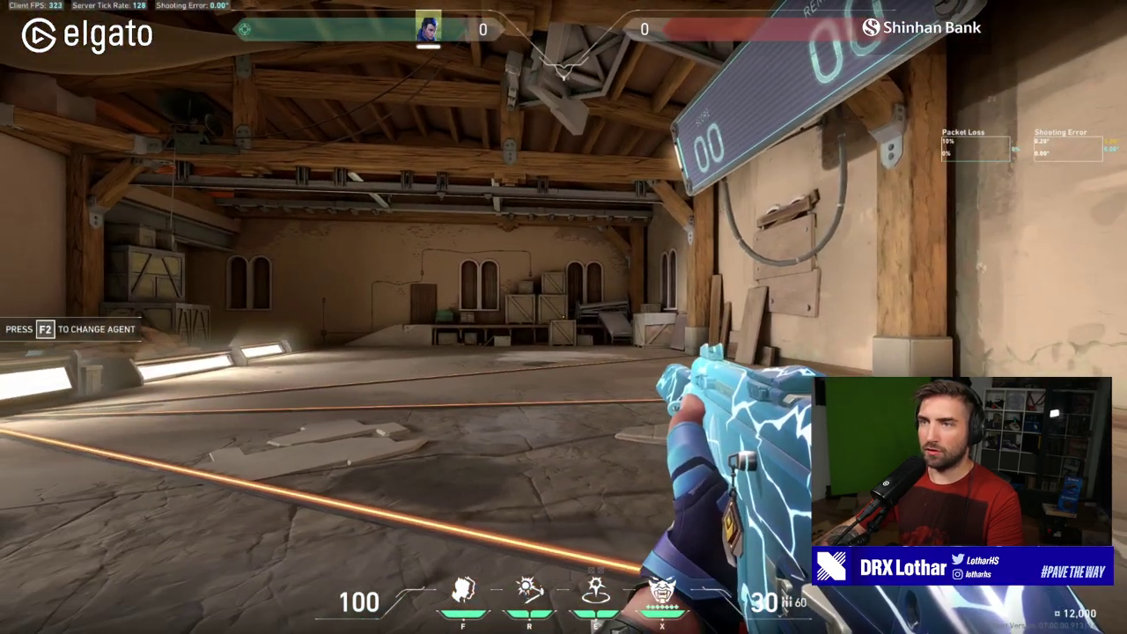
pyautogui.press('super+g')
pyautogui.click(164, 122)
pyautogui.press('super+g')
pyautogui.press('w')
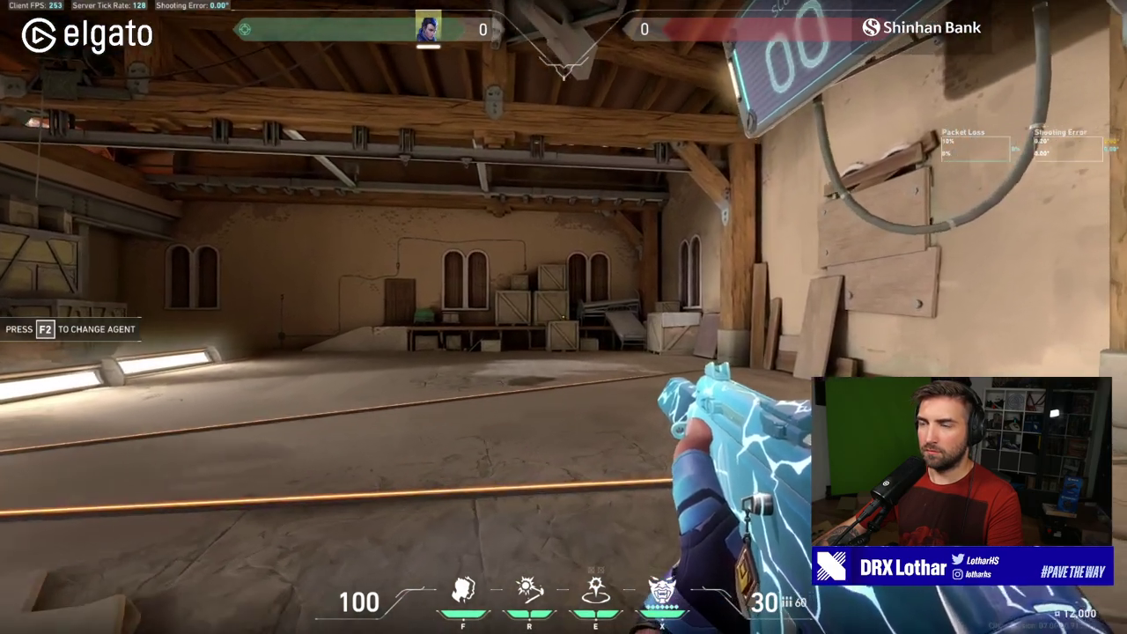
pyautogui.press('w')
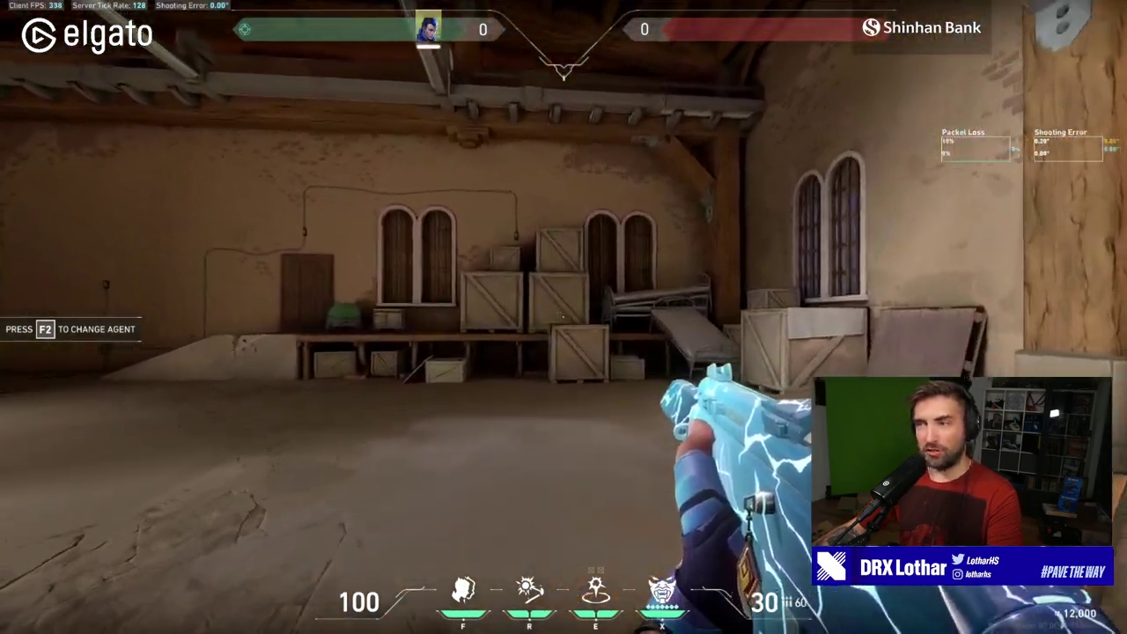
pyautogui.press('s')
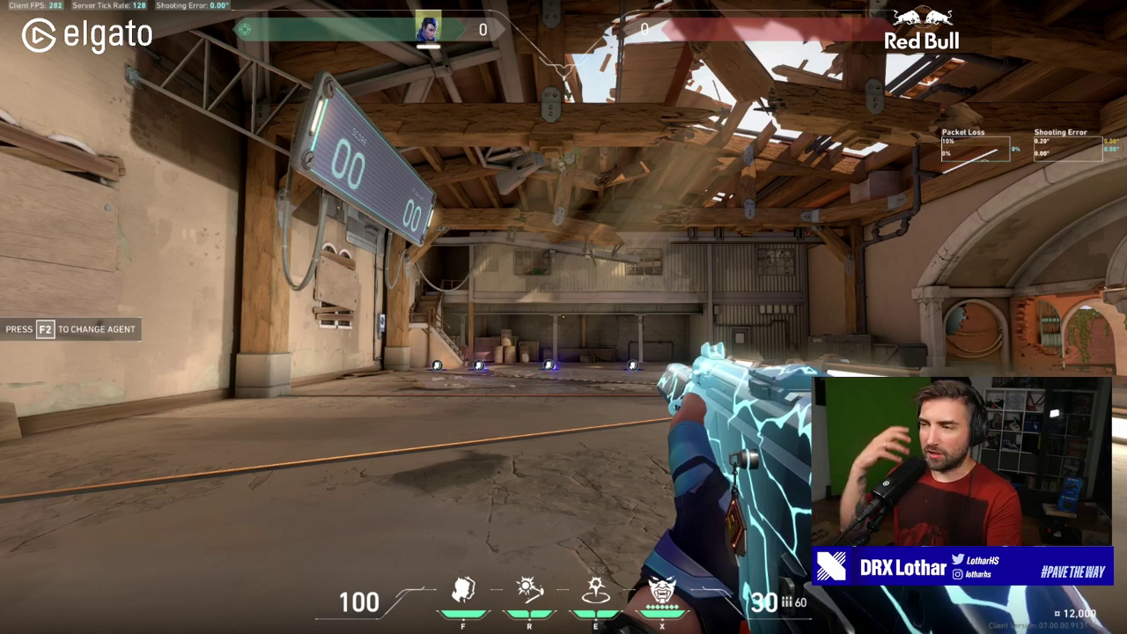
# Retune the boosted band to about 103 Hz and 11.1 dB, and add a High Pass filter in the Rumble / Sub-bass range
pyautogui.hotkey('alt', 'Tab')
pyautogui.moveTo(166, 123); pyautogui.dragTo(160, 116)
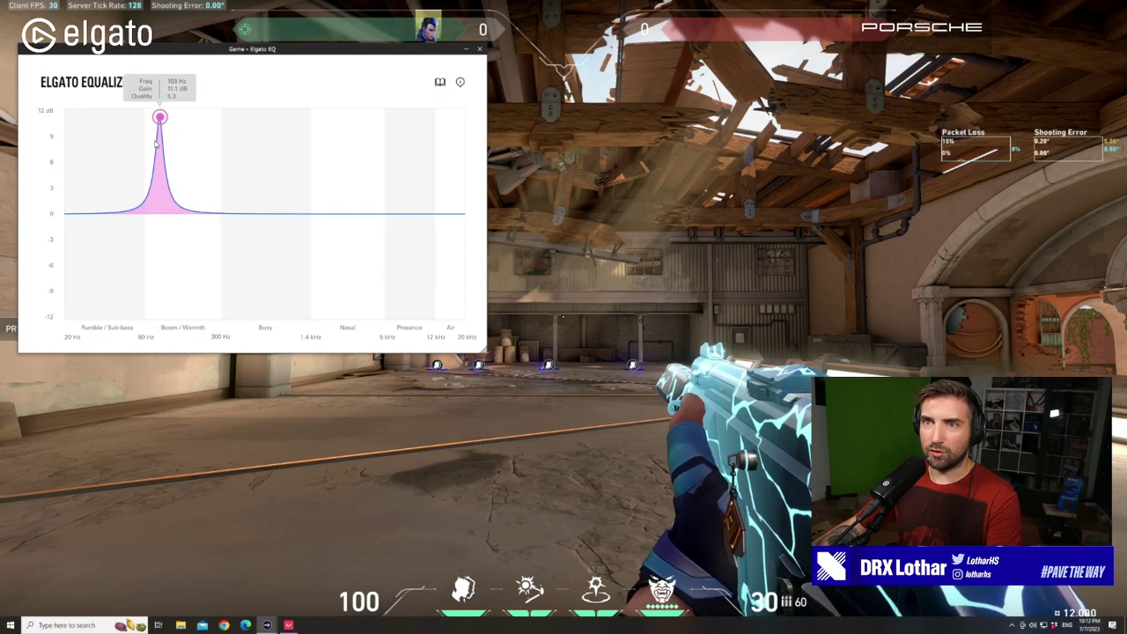
pyautogui.click(102, 215)
pyautogui.rightClick(101, 213)
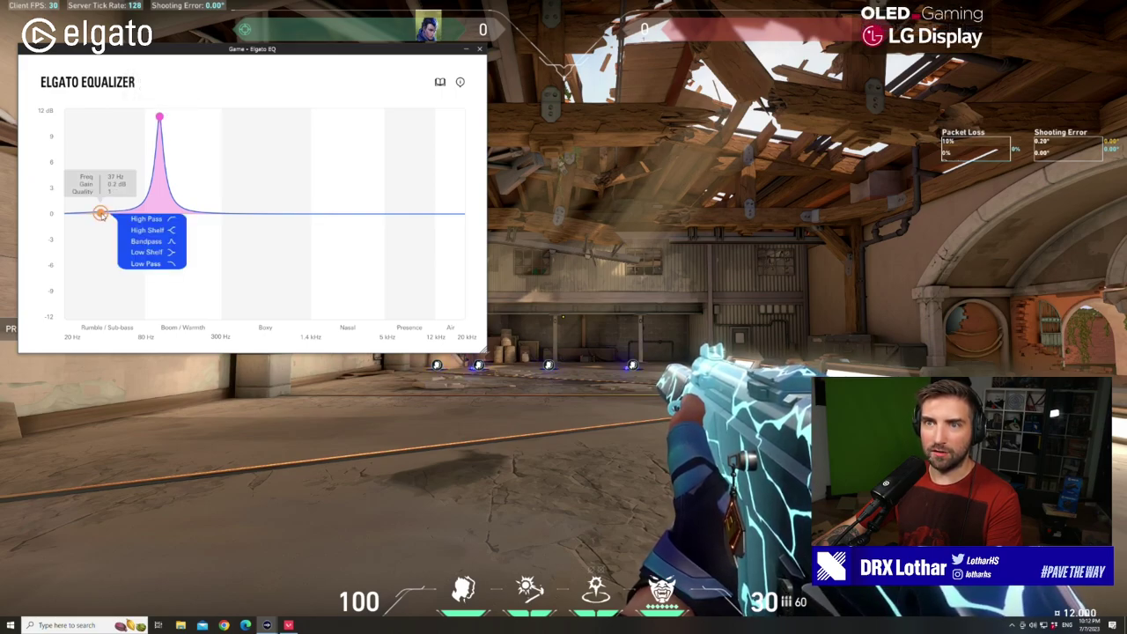
pyautogui.click(146, 219)
pyautogui.moveTo(102, 215); pyautogui.dragTo(105, 215)
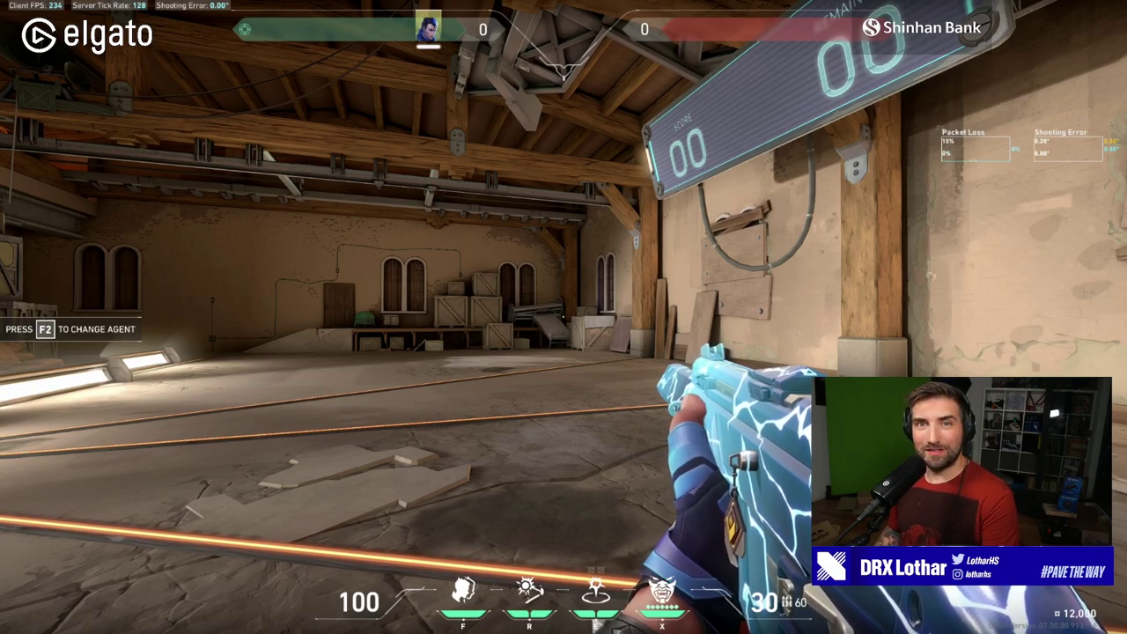
# Add a Low Pass filter in the Air range and a slight cut of about 0.8 dB near 487 Hz in the Boxy range
pyautogui.press('w')
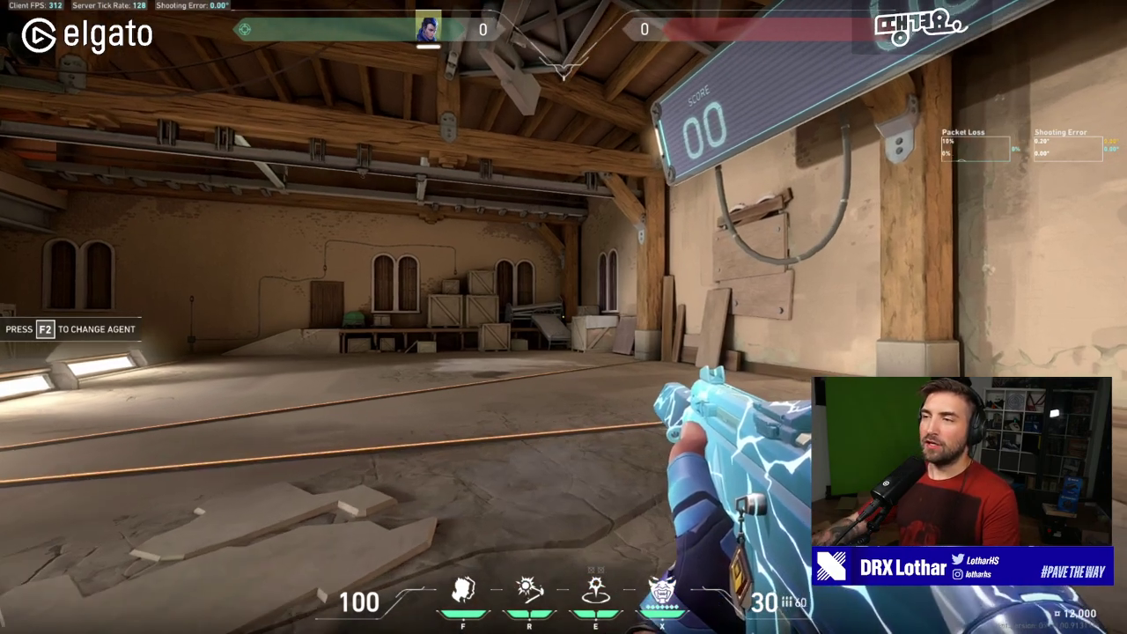
pyautogui.hotkey('alt', 'Tab')
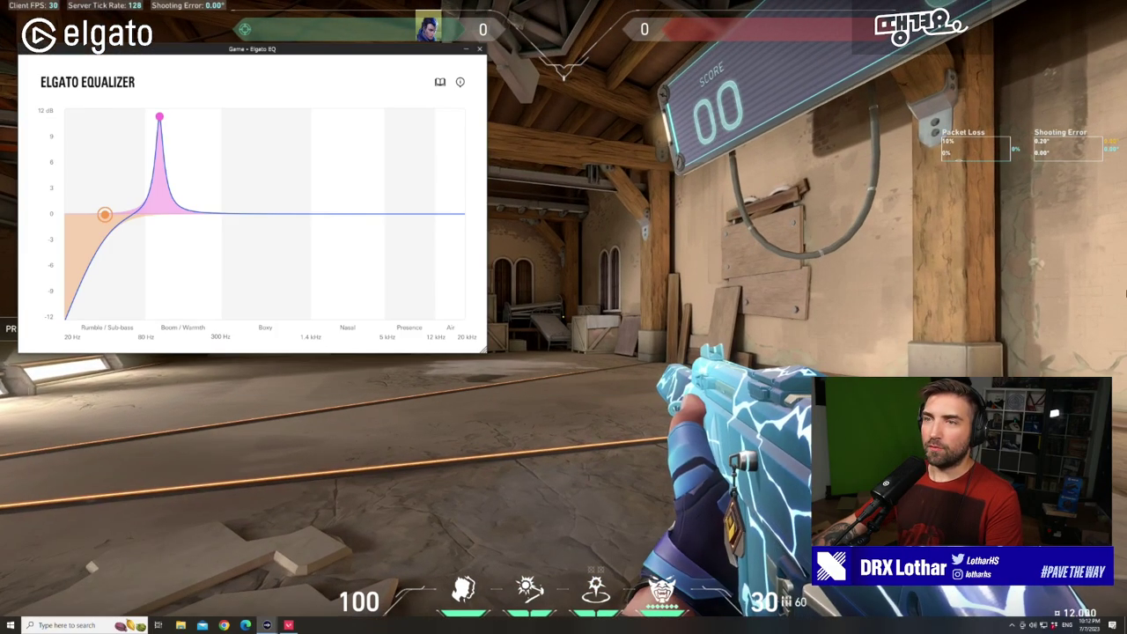
pyautogui.click(449, 215)
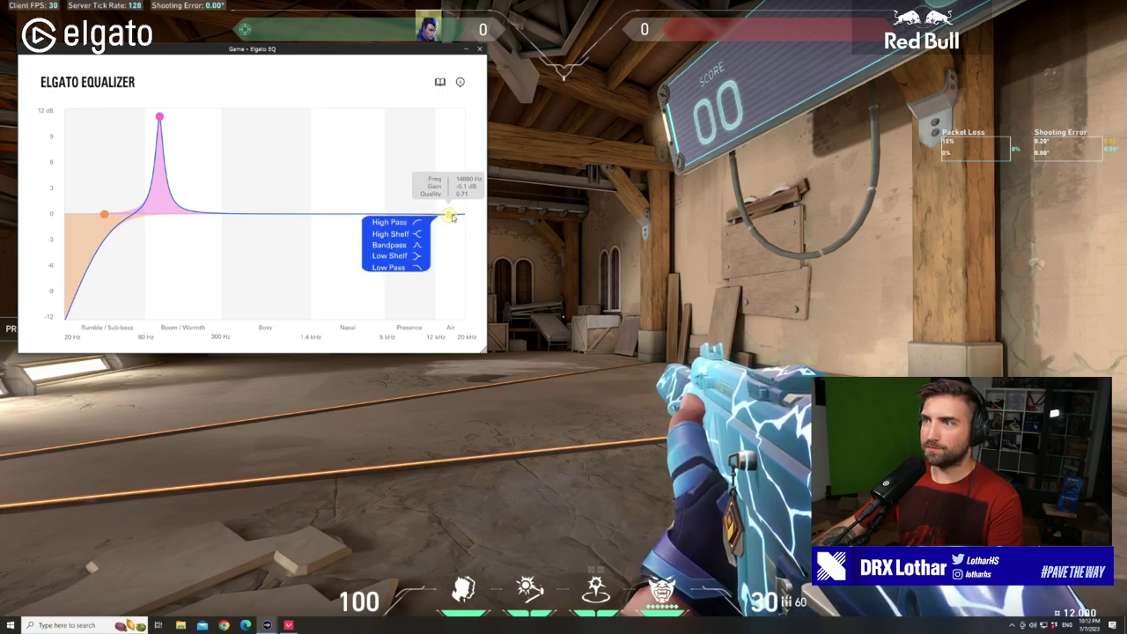
pyautogui.click(393, 268)
pyautogui.moveTo(450, 217)
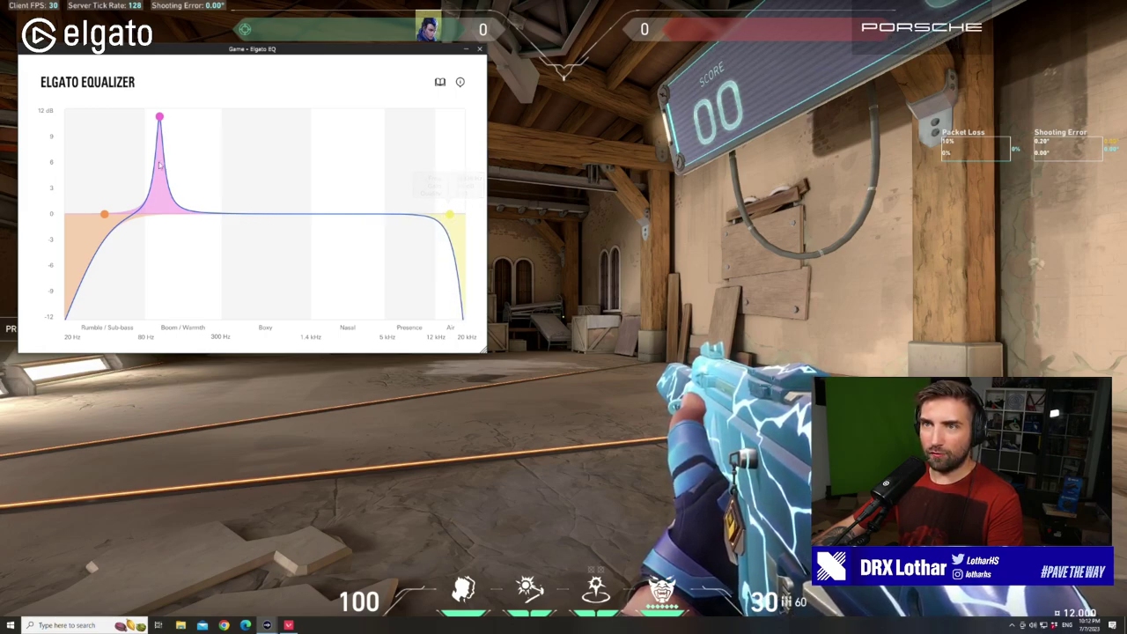
pyautogui.click(241, 215)
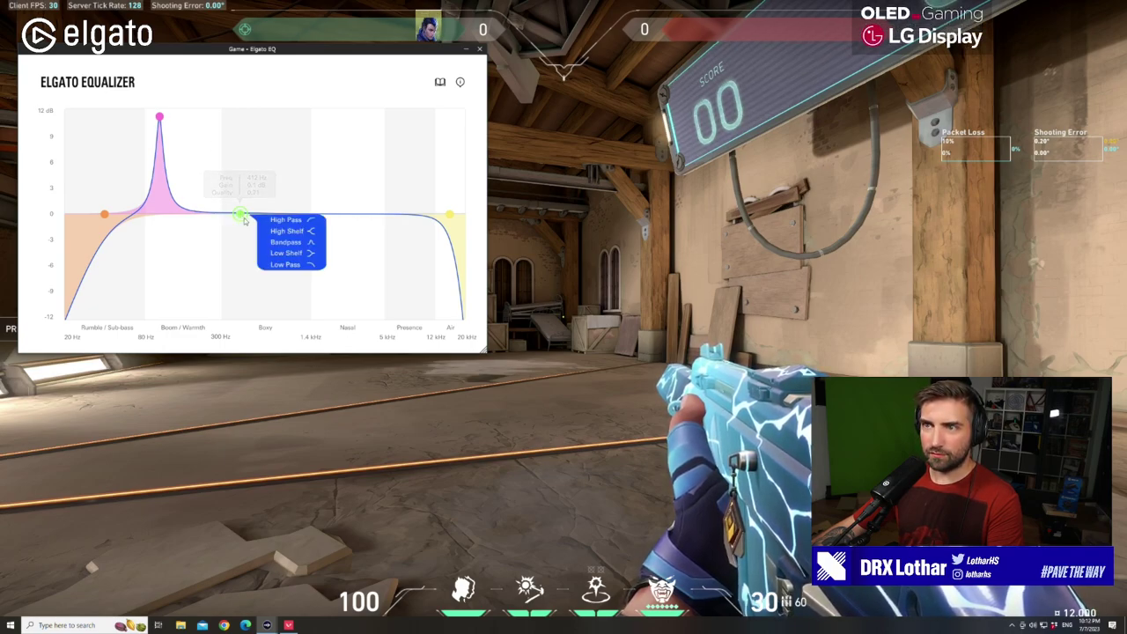
pyautogui.moveTo(246, 216); pyautogui.dragTo(251, 226)
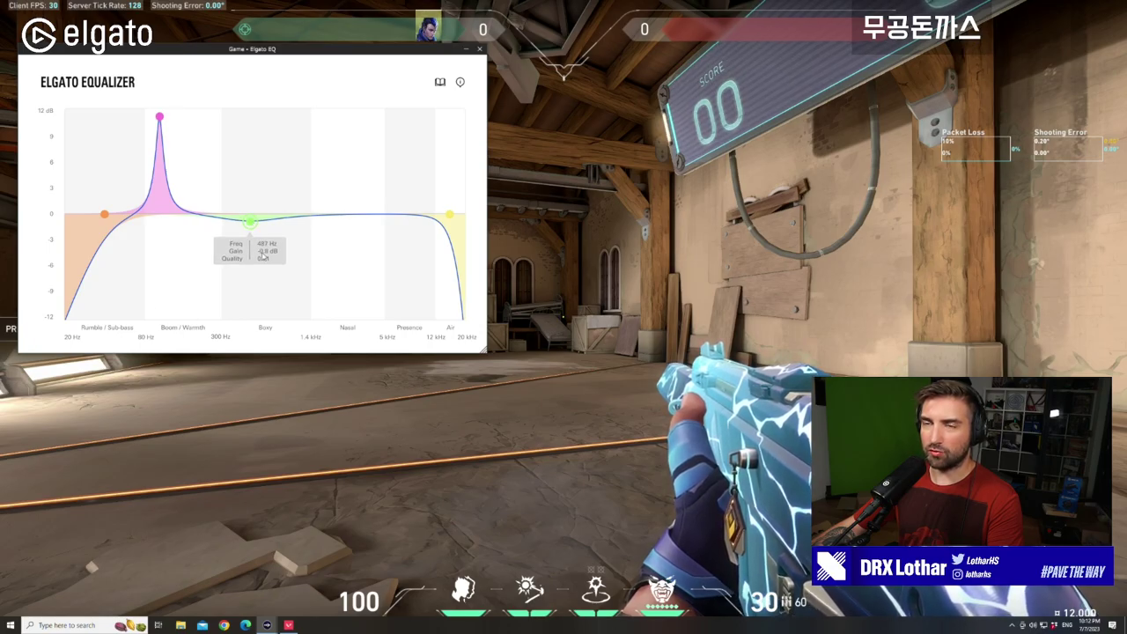
# Move around the VALORANT practice range and past the decoy to check the finished curve, and return to the equalizer
pyautogui.hotkey('alt', 'Tab')
pyautogui.press('w')
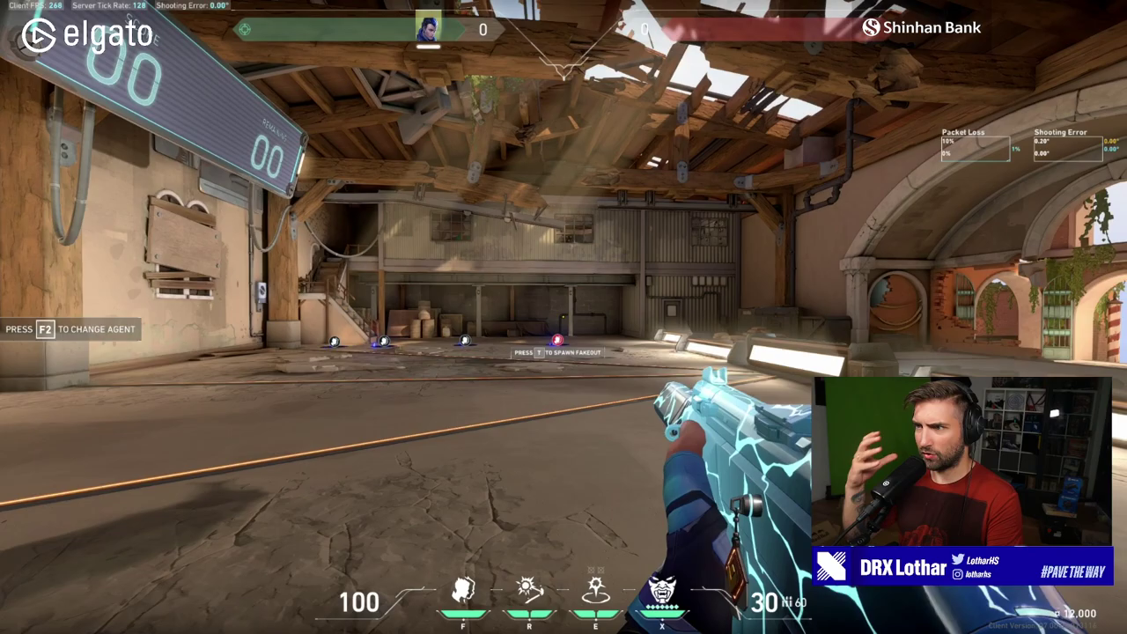
pyautogui.press('a')
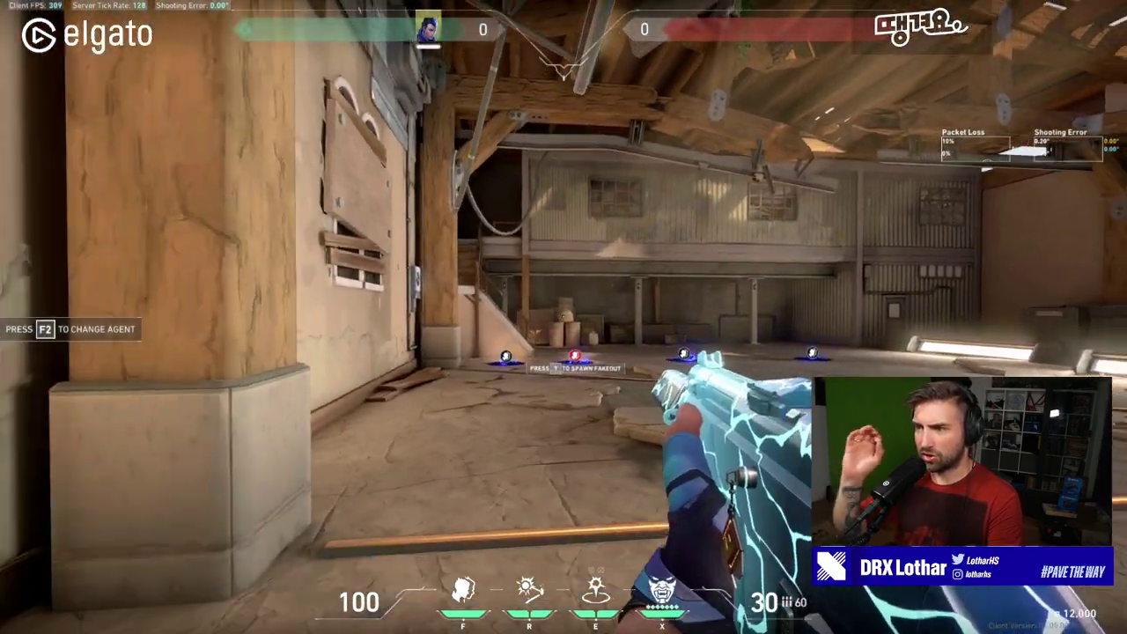
pyautogui.press('d')
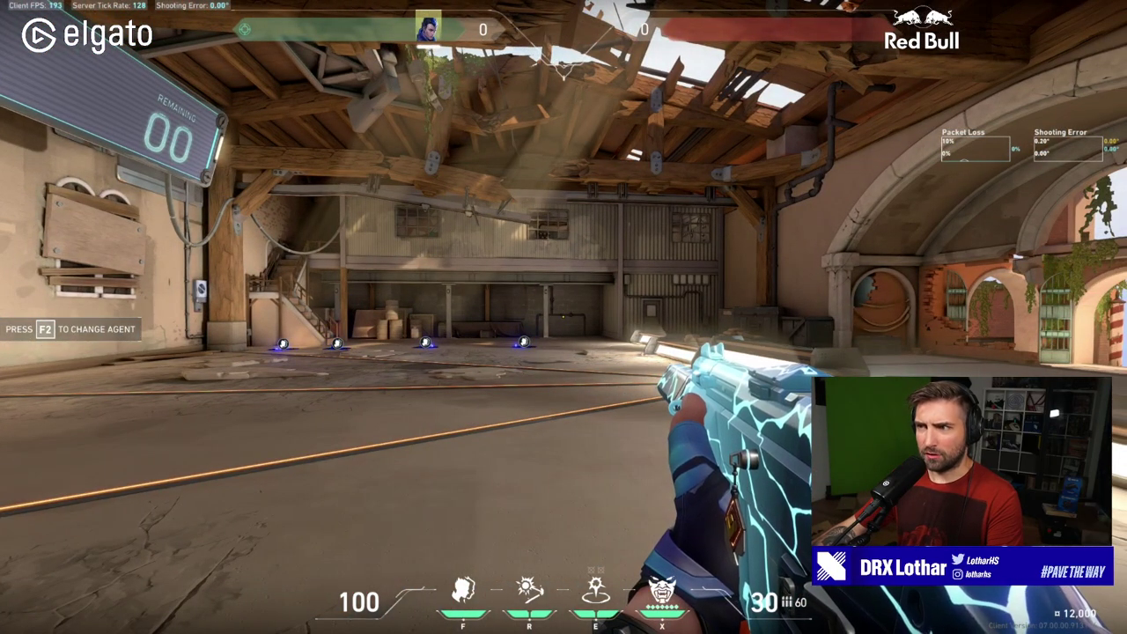
pyautogui.press('a')
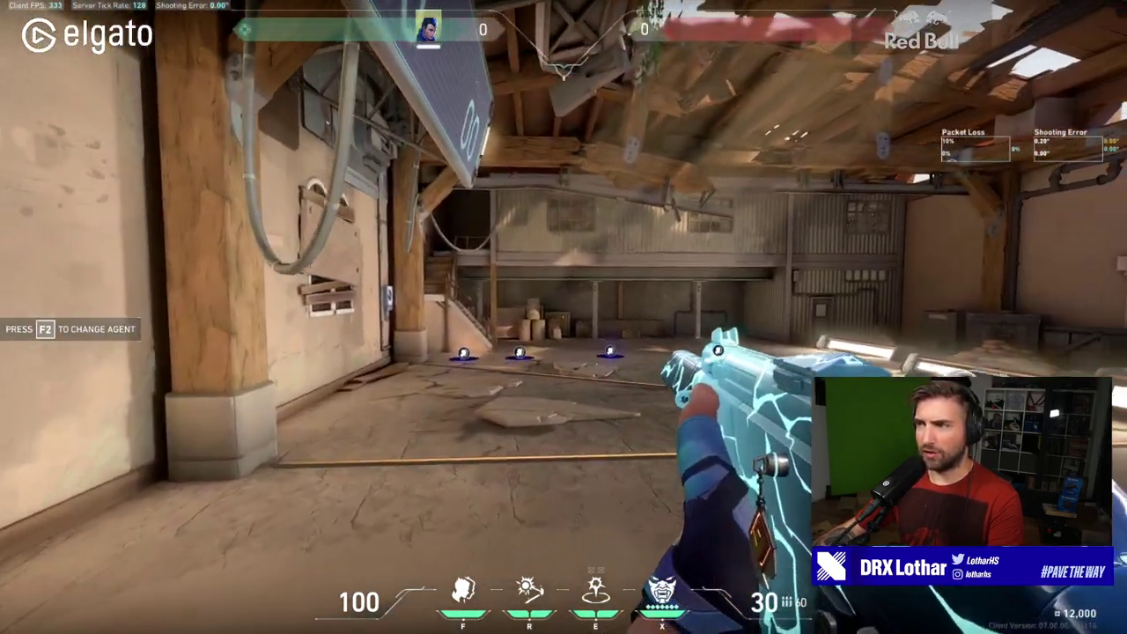
pyautogui.press('d')
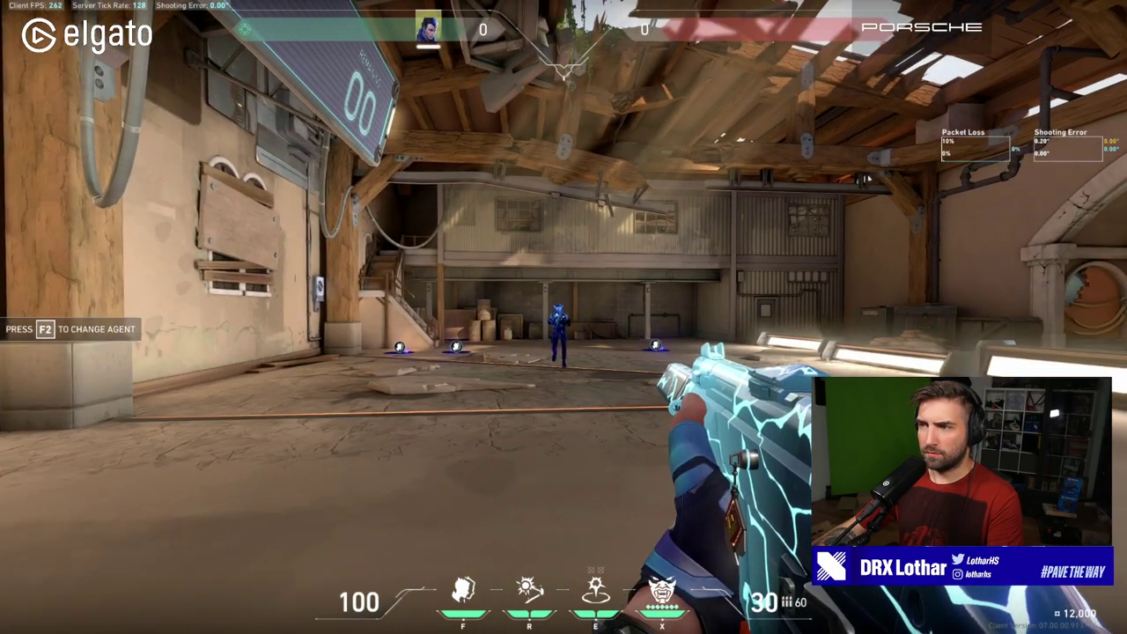
pyautogui.press('w')
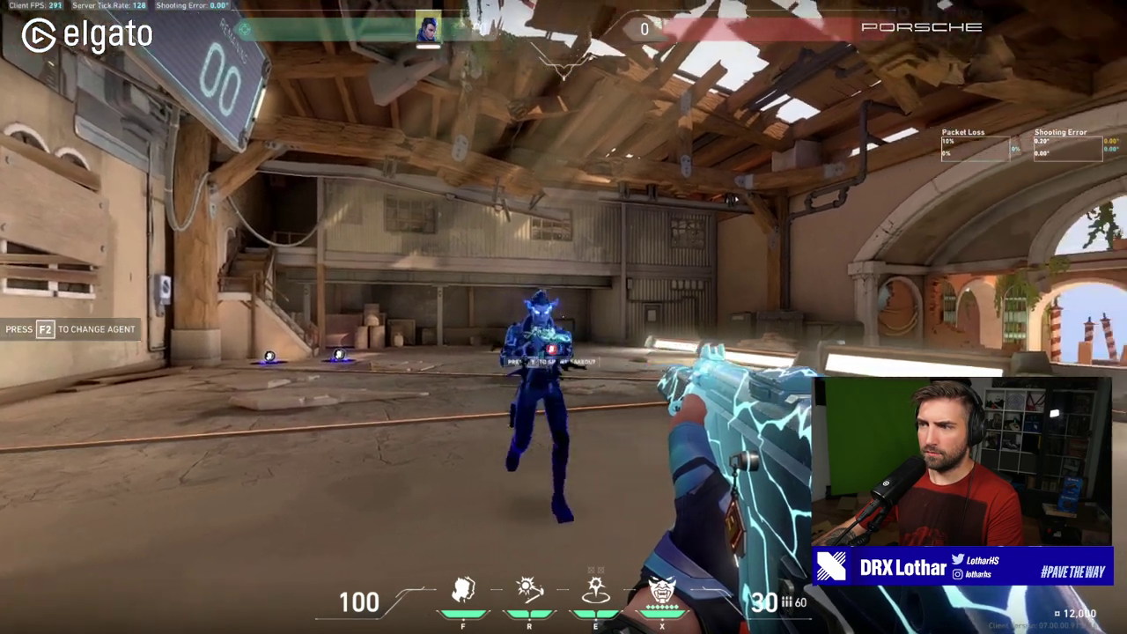
pyautogui.press('s')
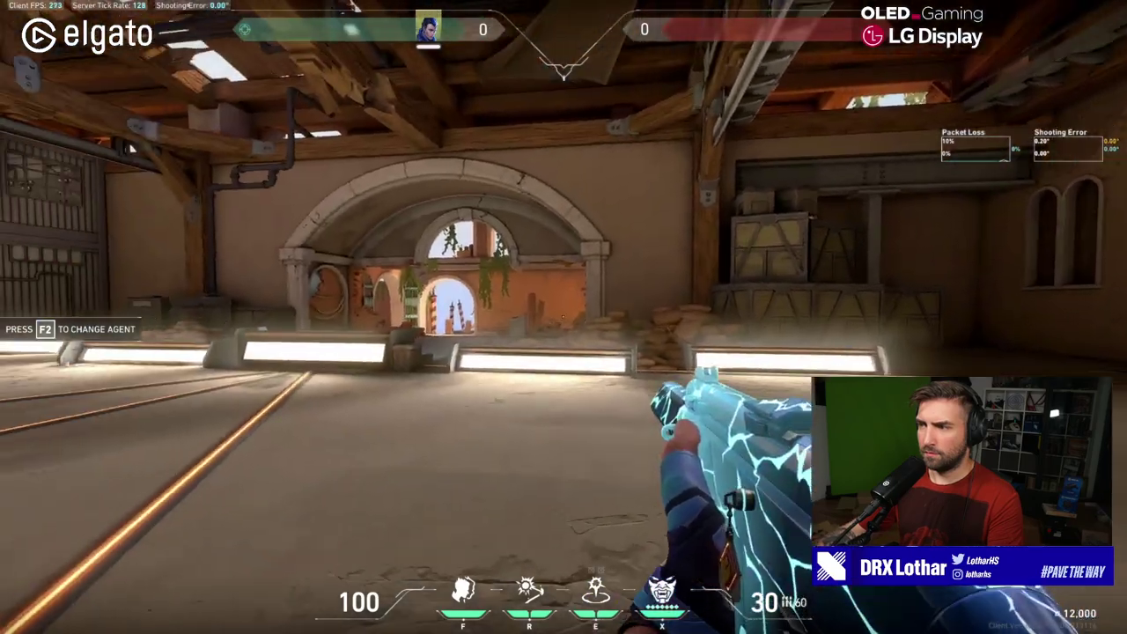
pyautogui.press('w')
pyautogui.hotkey('alt', 'Tab')
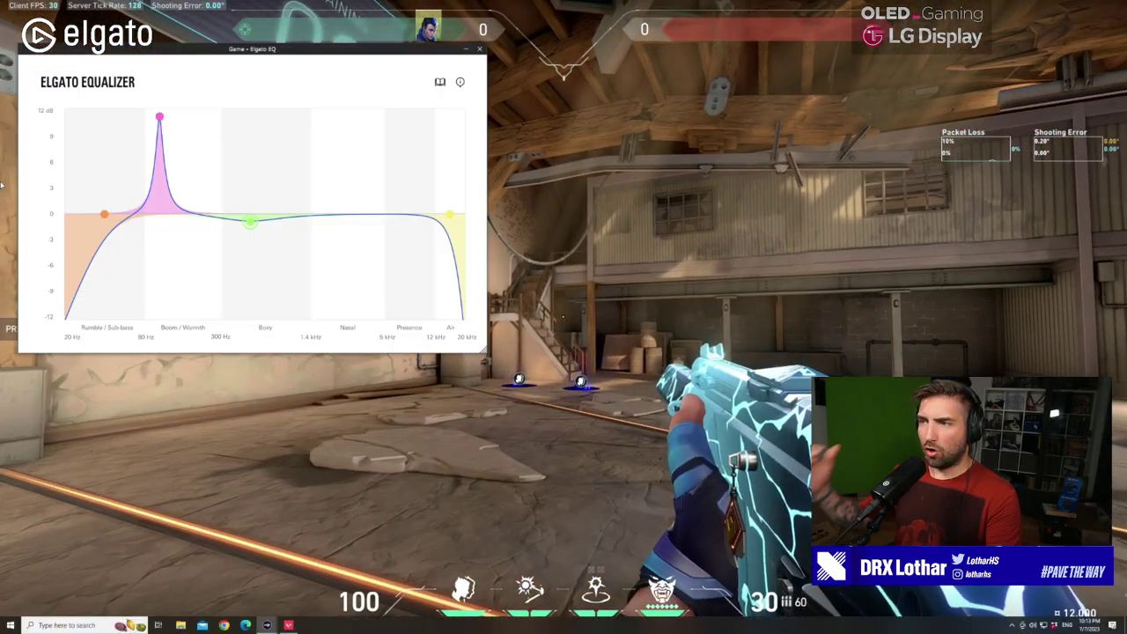